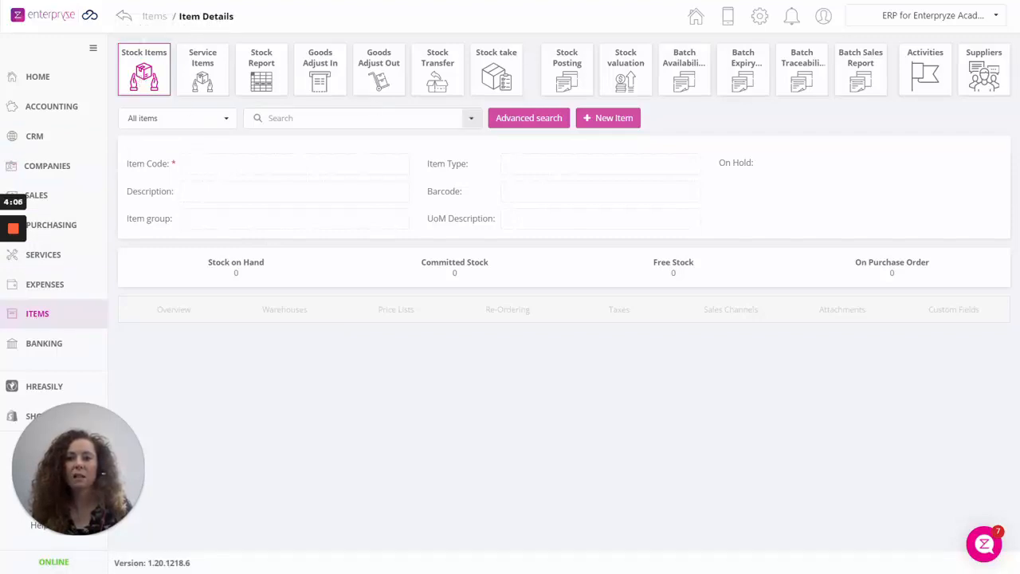
- Enable the use of batch numbers on the stock item Batch Item (Batch01) and save the item
left_click(470, 119)
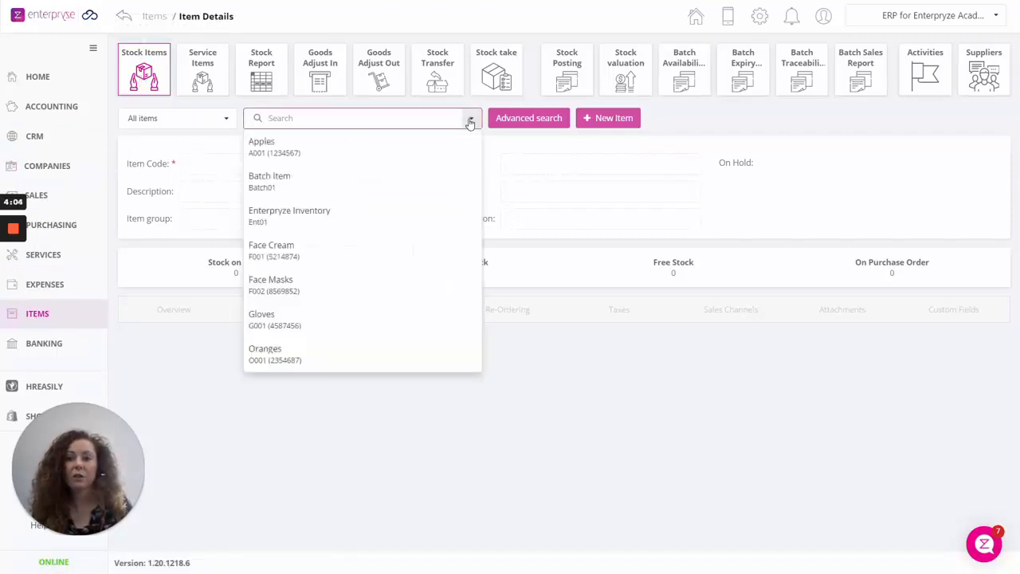
left_click(275, 187)
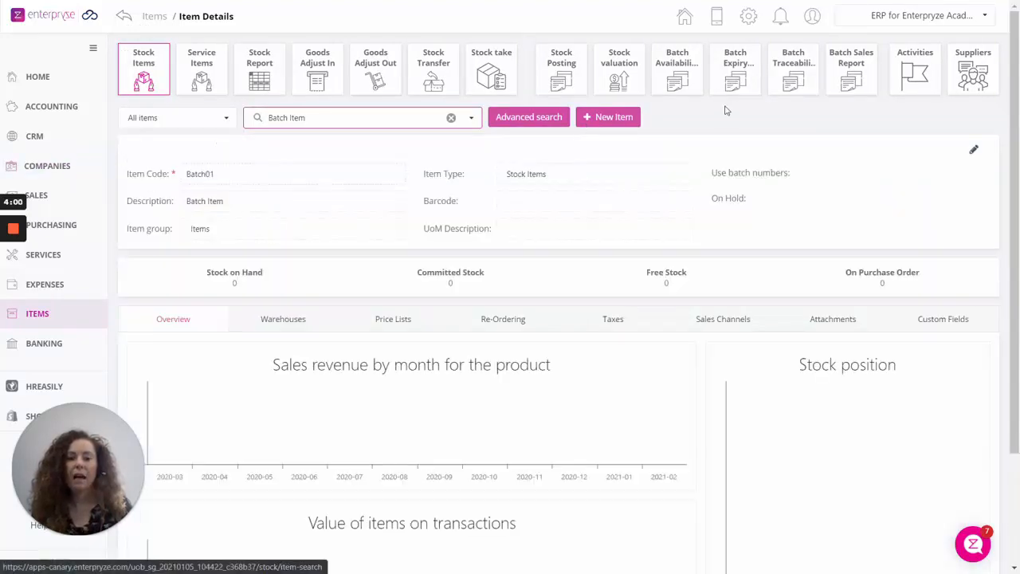
left_click(973, 151)
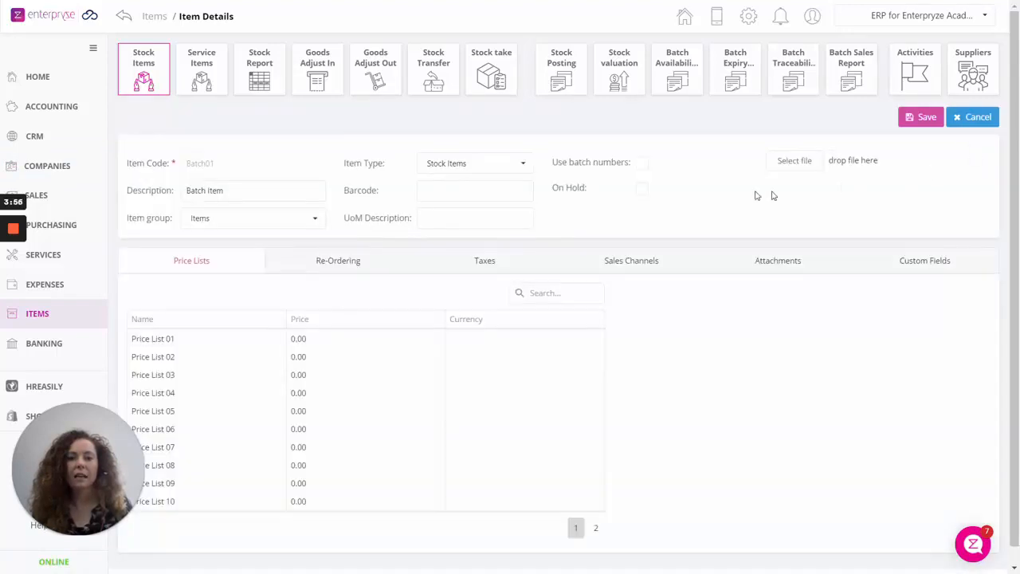
left_click(642, 169)
left_click(921, 121)
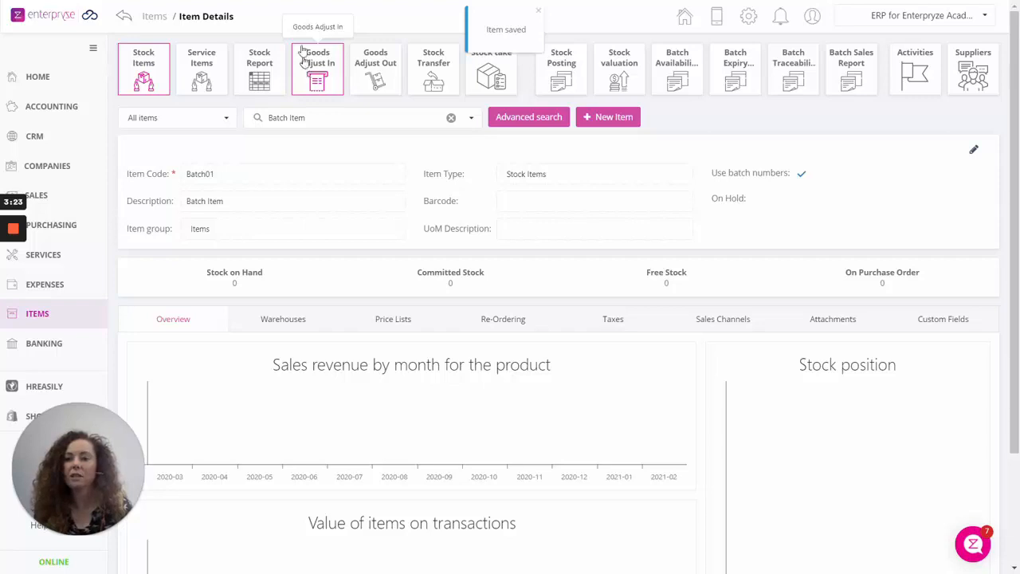
- Create a new item-type purchase delivery under the purchasing goods receipts and select the individual supplier with code Shaz001
left_click(52, 228)
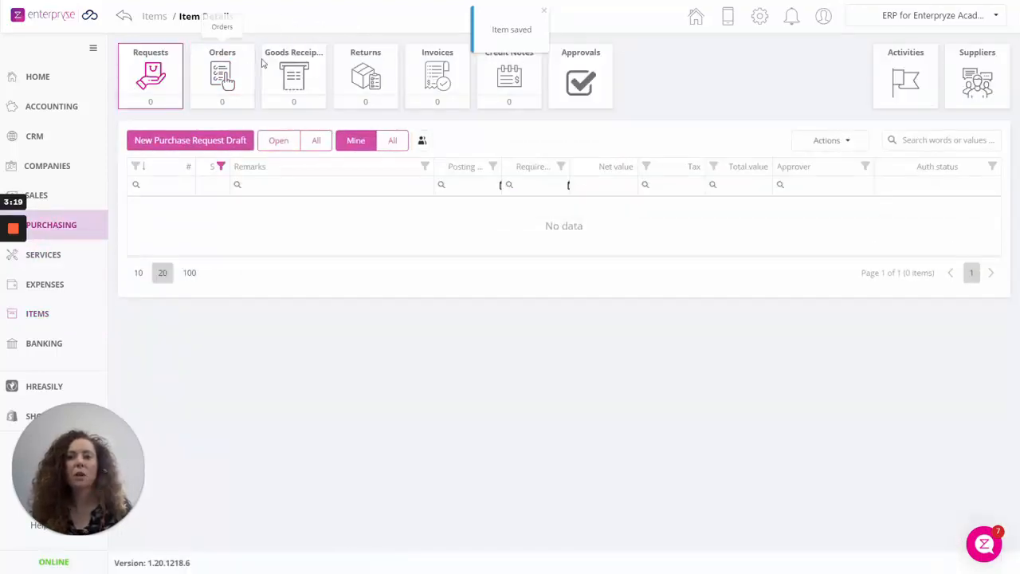
left_click(294, 76)
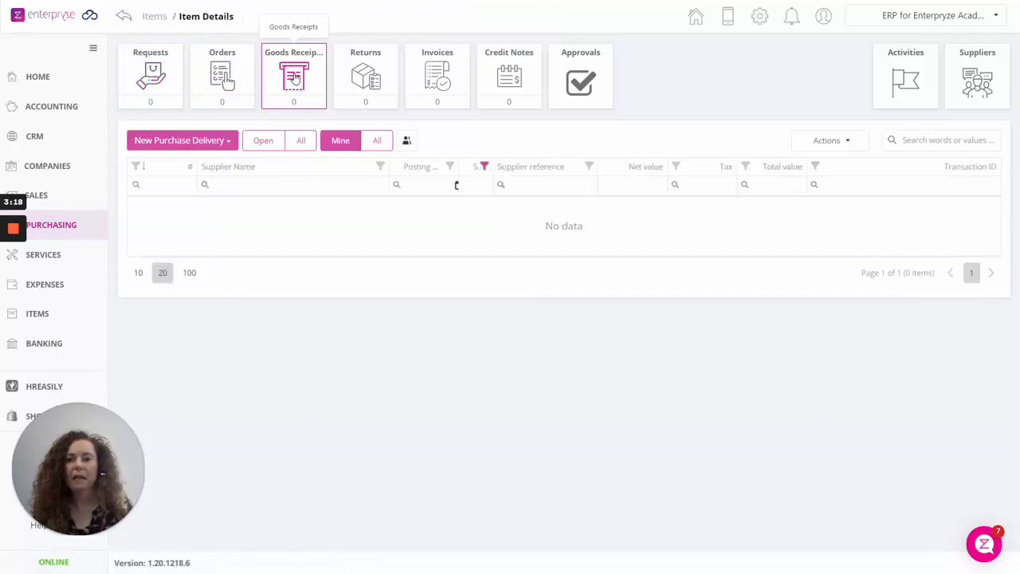
left_click(215, 145)
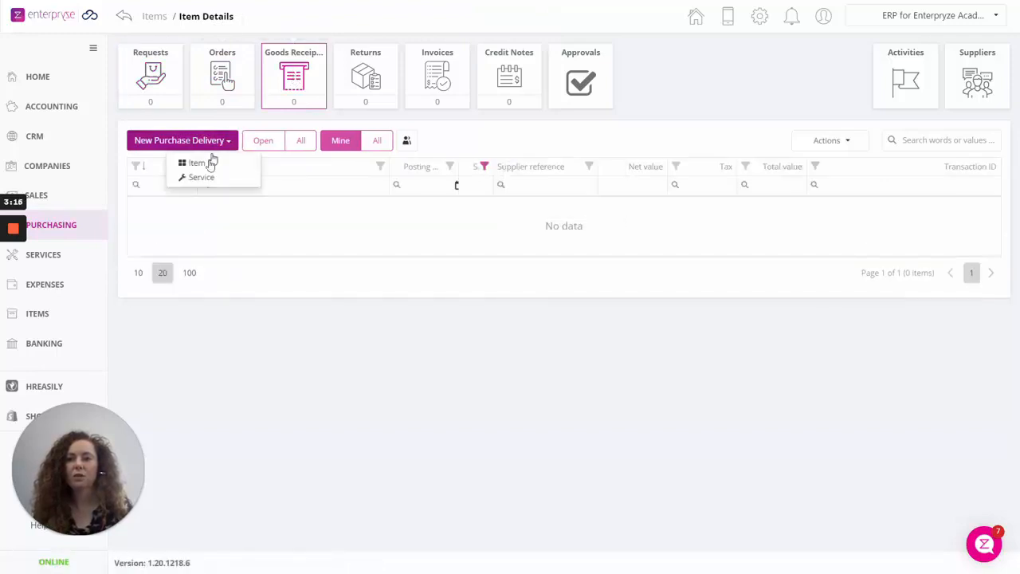
left_click(196, 164)
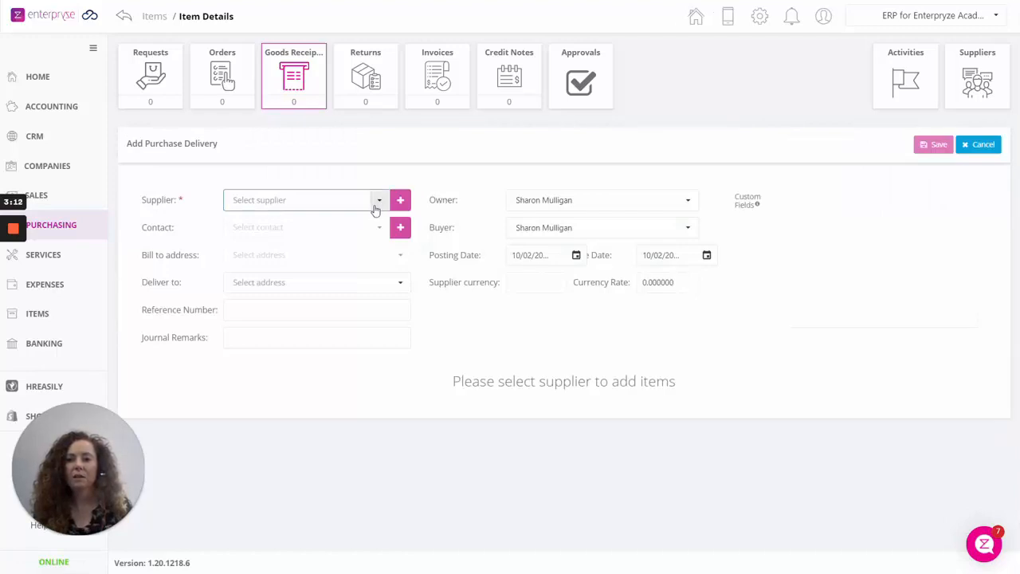
left_click(376, 207)
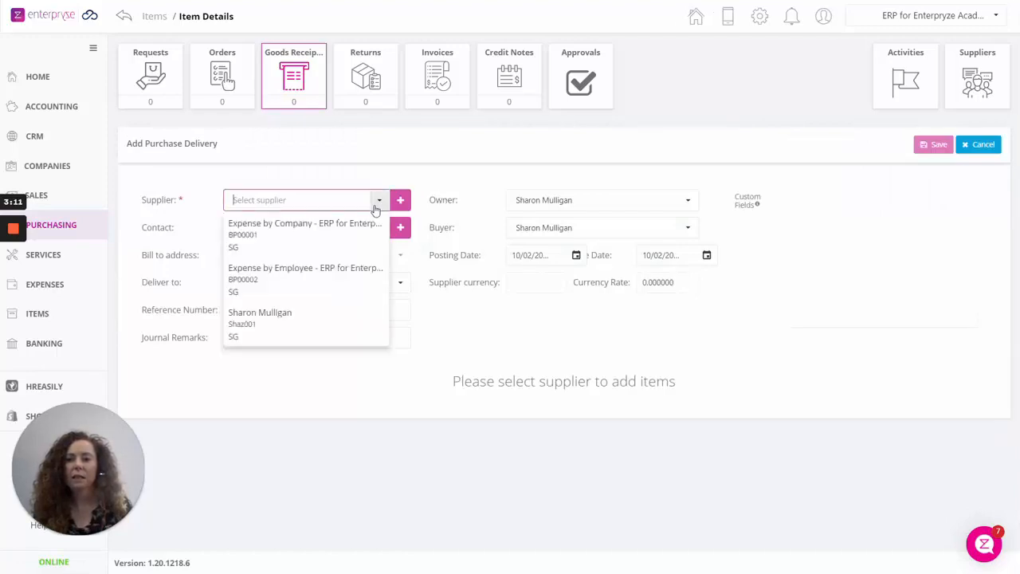
left_click(280, 324)
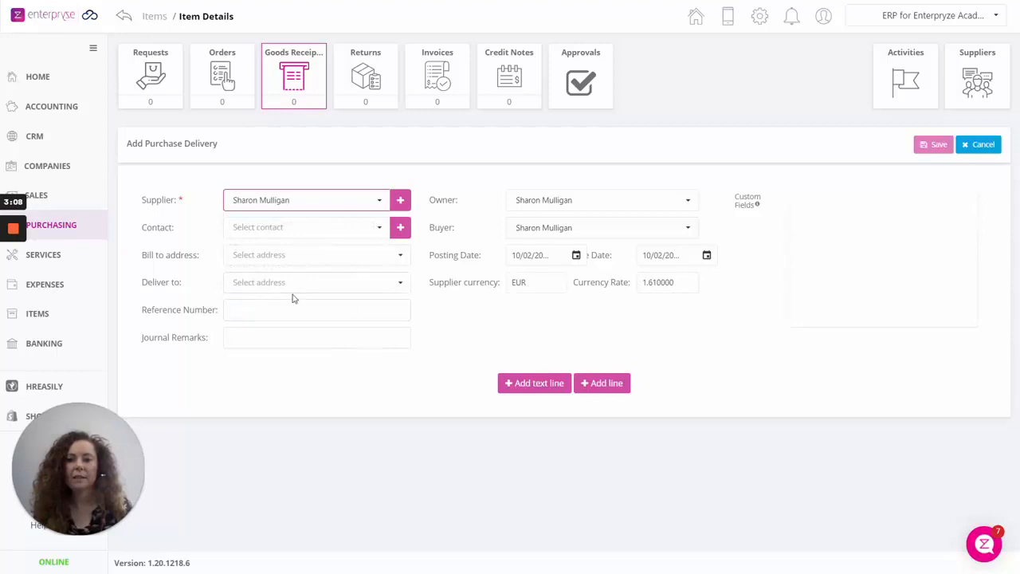
- Add a line for Batch Item to the purchase delivery with quantity 5 and a price of 200 EUR
left_click(610, 387)
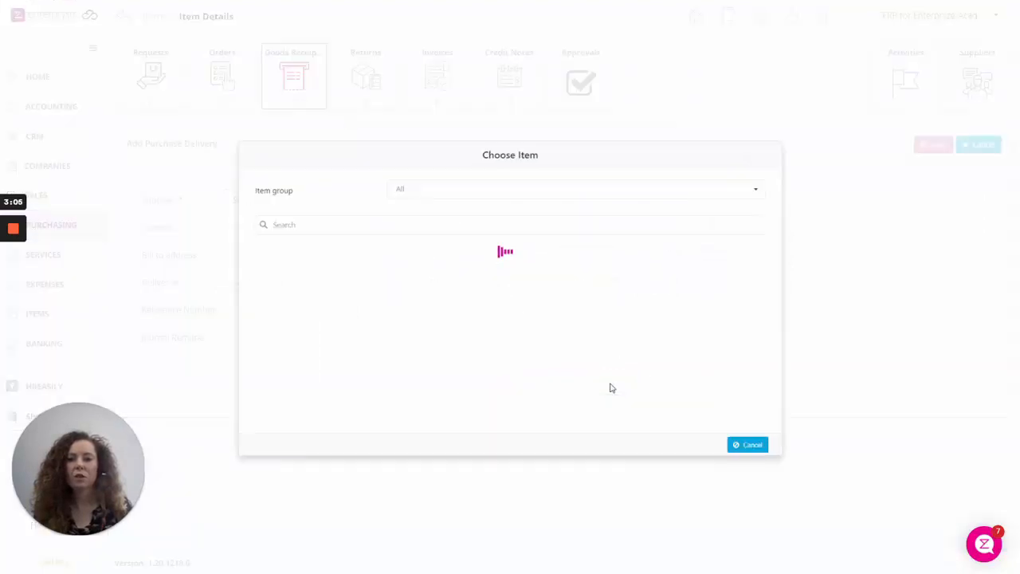
left_click(300, 295)
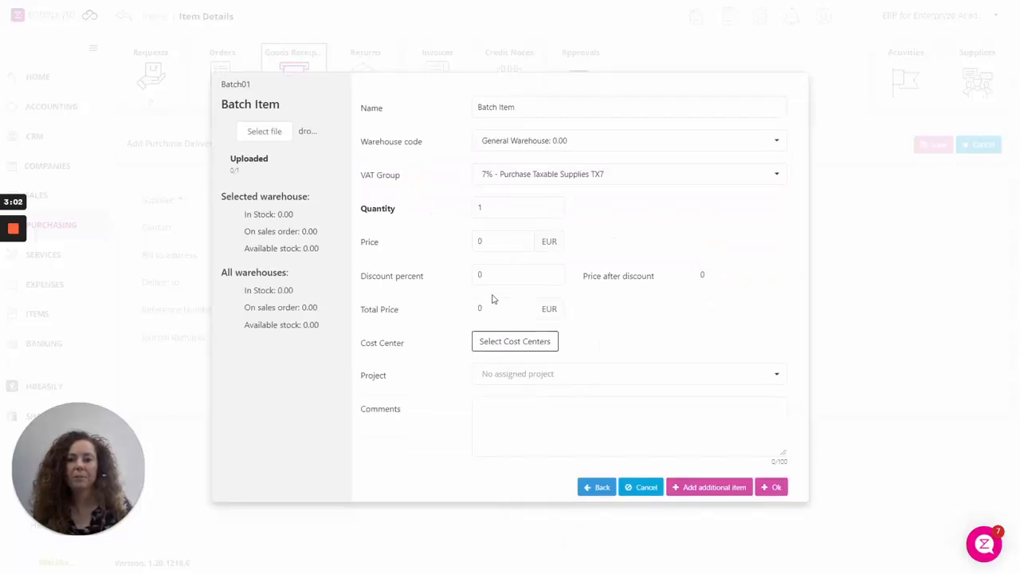
left_click(482, 208)
type("5")
left_click(433, 229)
left_click_drag(488, 240, 443, 234)
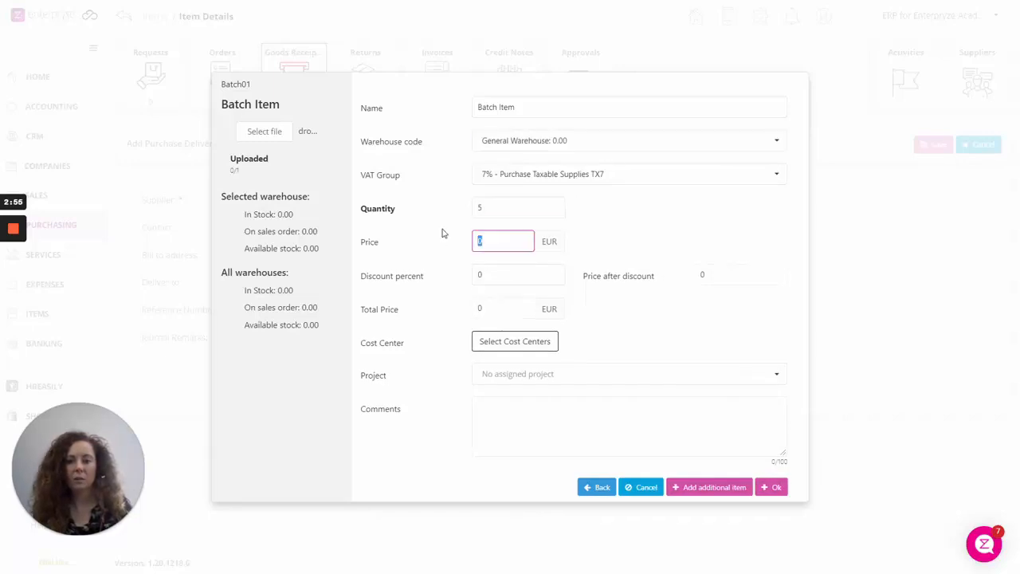
type("200")
key("Tab")
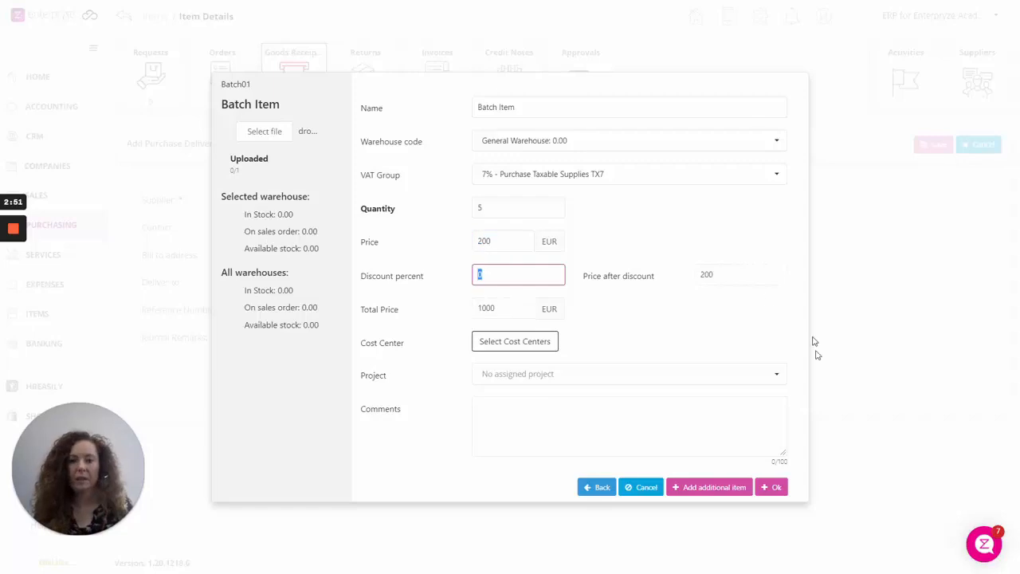
left_click(769, 490)
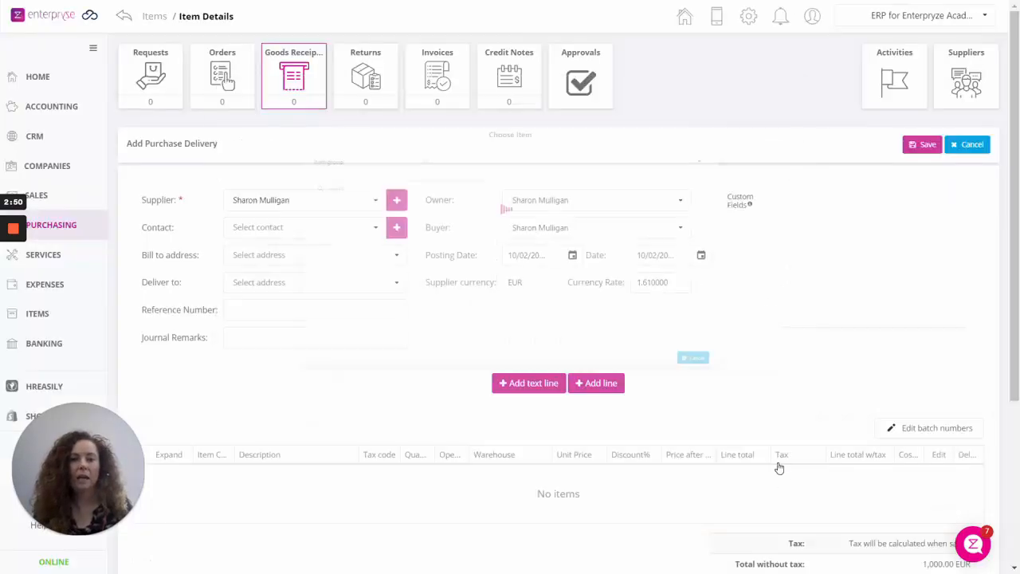
- Add a batch entry for the Batch01 line with batch number B0001 and quantity 5
left_click(916, 429)
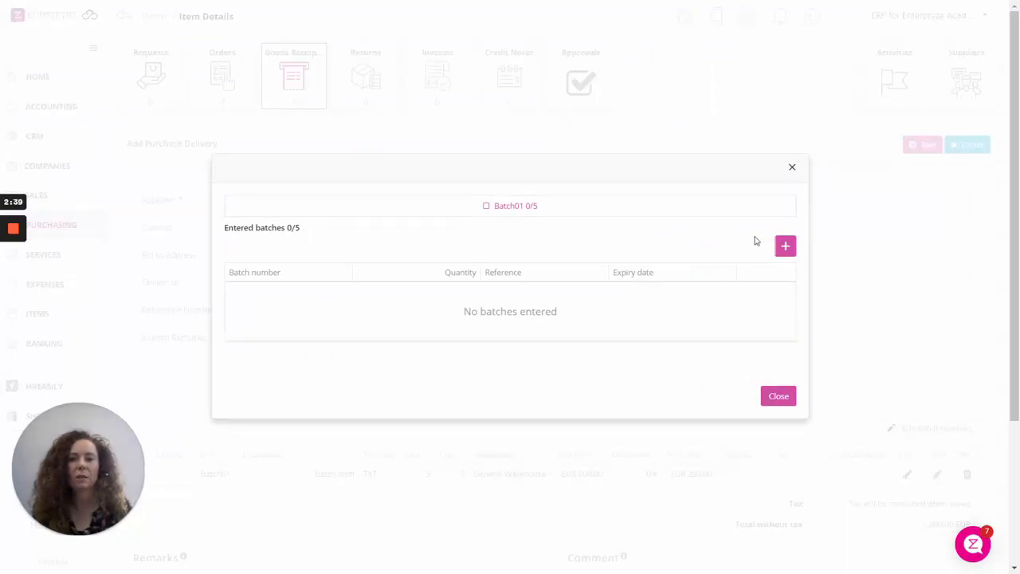
left_click(785, 247)
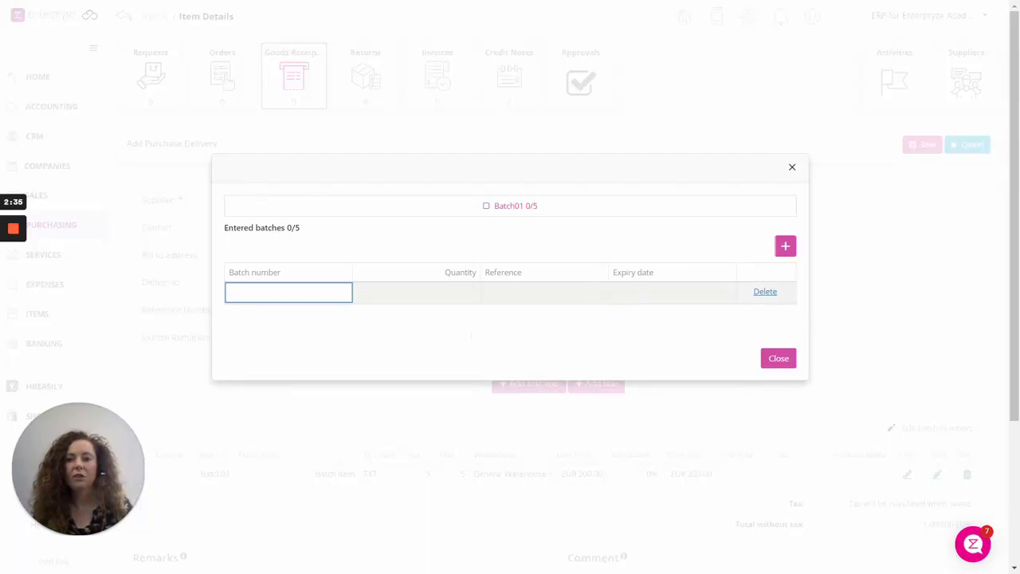
type("b")
type("B")
type("0001")
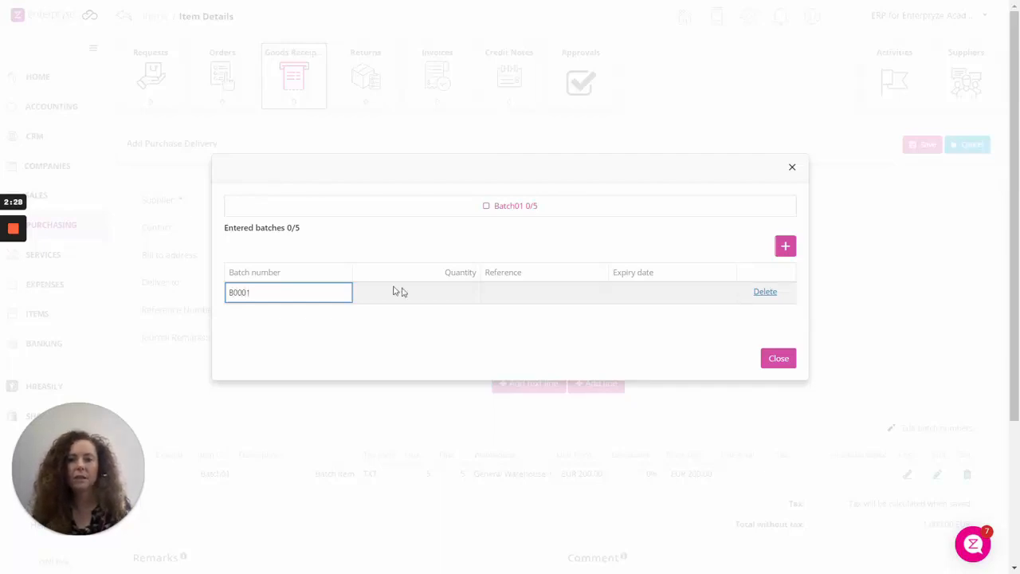
left_click(436, 299)
type("5")
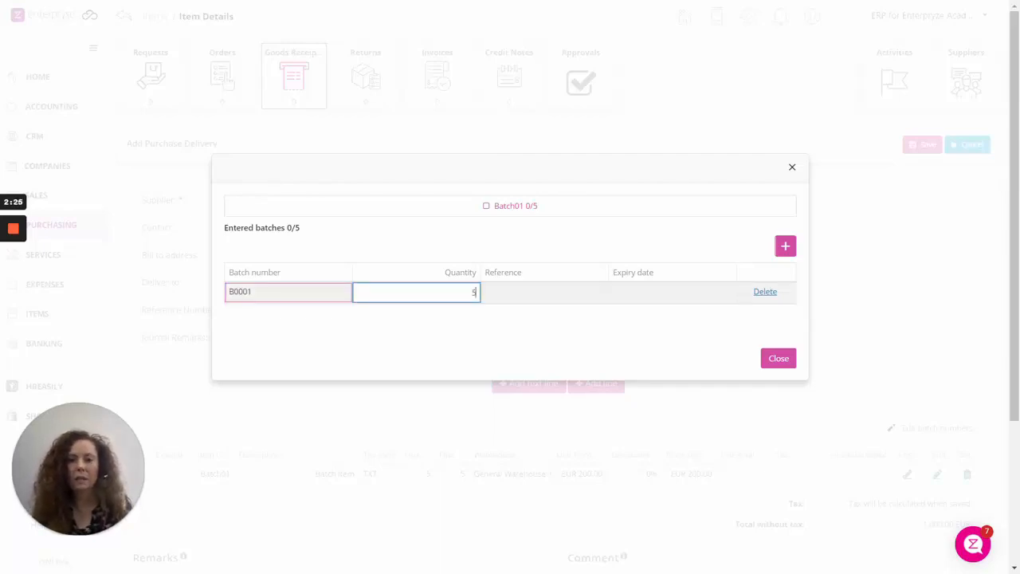
- Give batch B0001 the reference 254125 and the expiry date 28/02/2021, and close the batch entry dialog
left_click(576, 291)
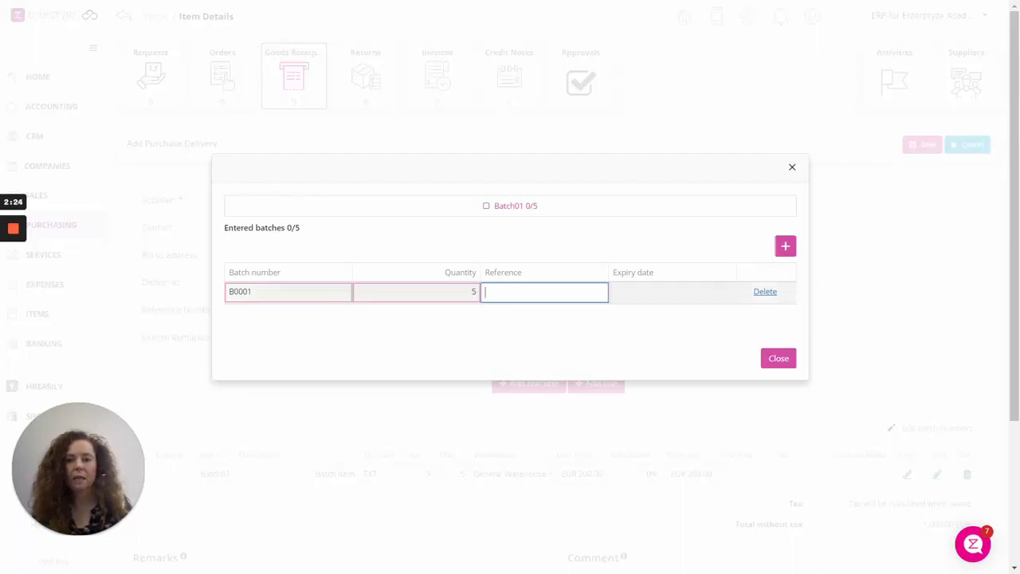
type("254125")
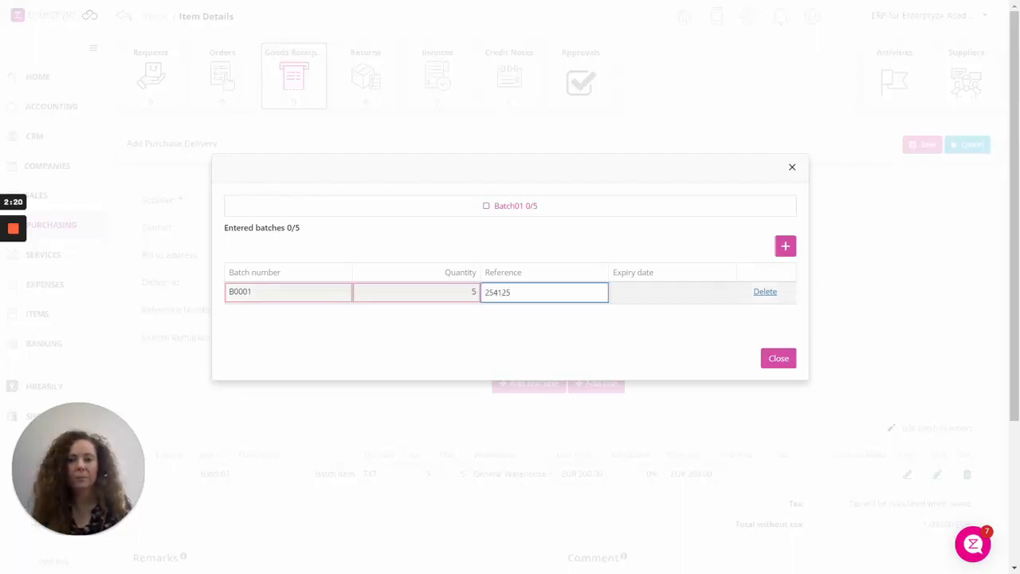
key("Tab")
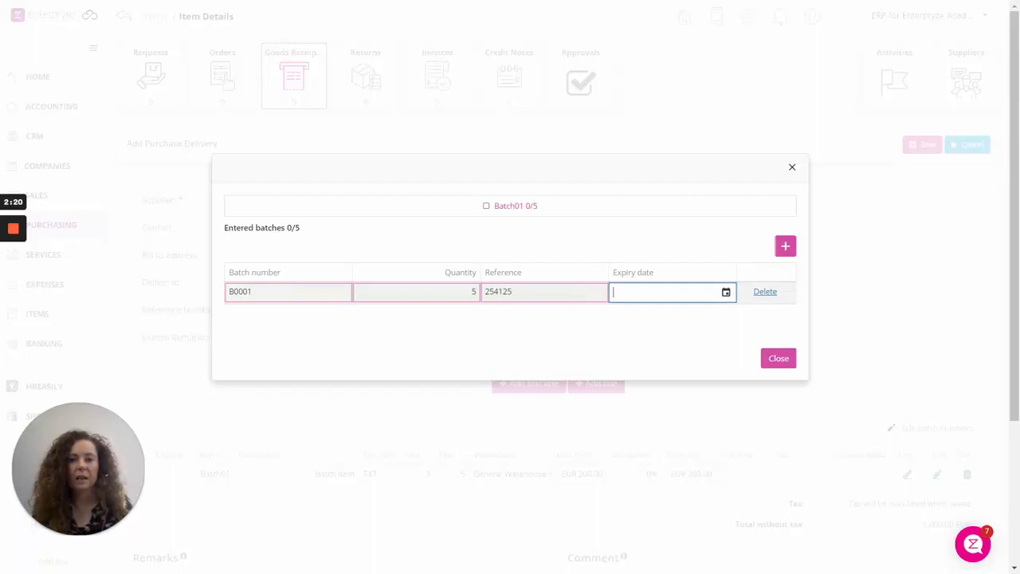
left_click(725, 292)
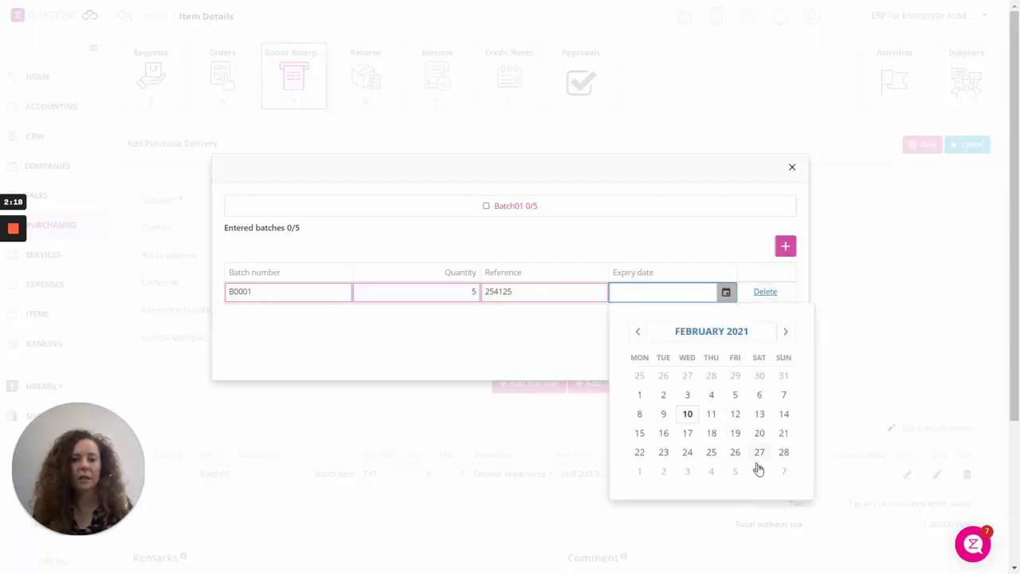
left_click(784, 453)
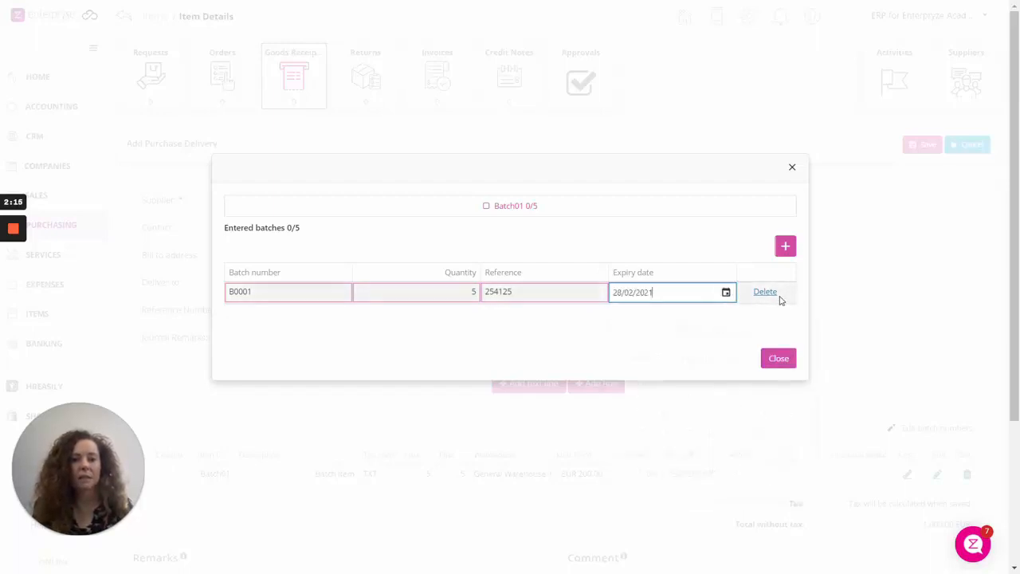
left_click(780, 360)
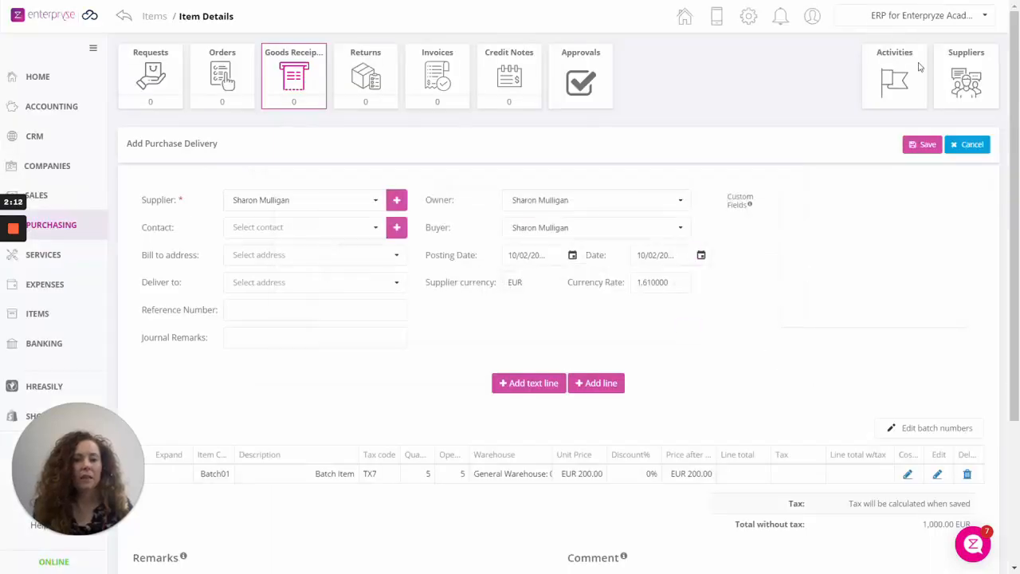
- Save the purchase delivery and review the batch details recorded on its Batch01 line
left_click(925, 145)
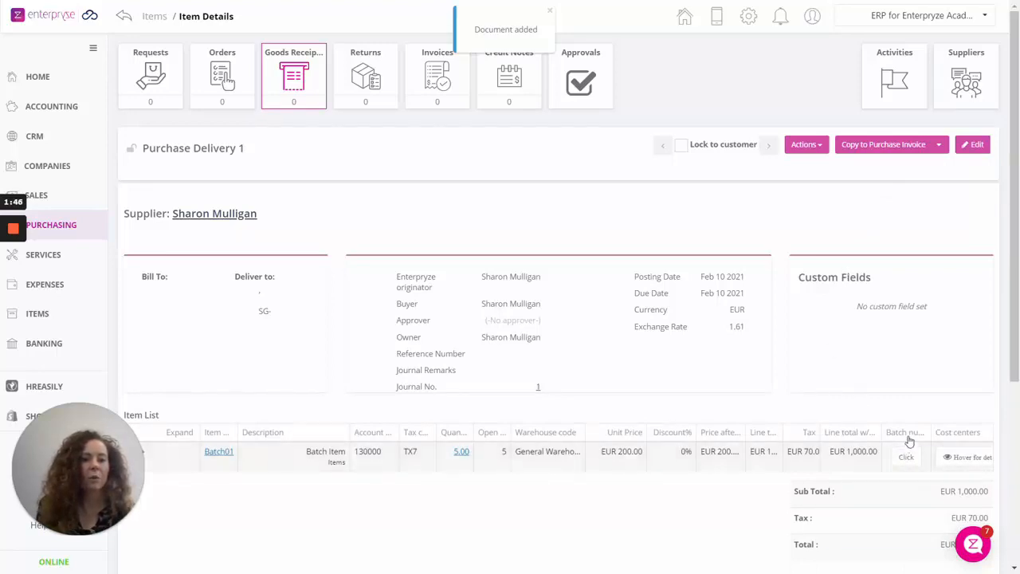
left_click(906, 459)
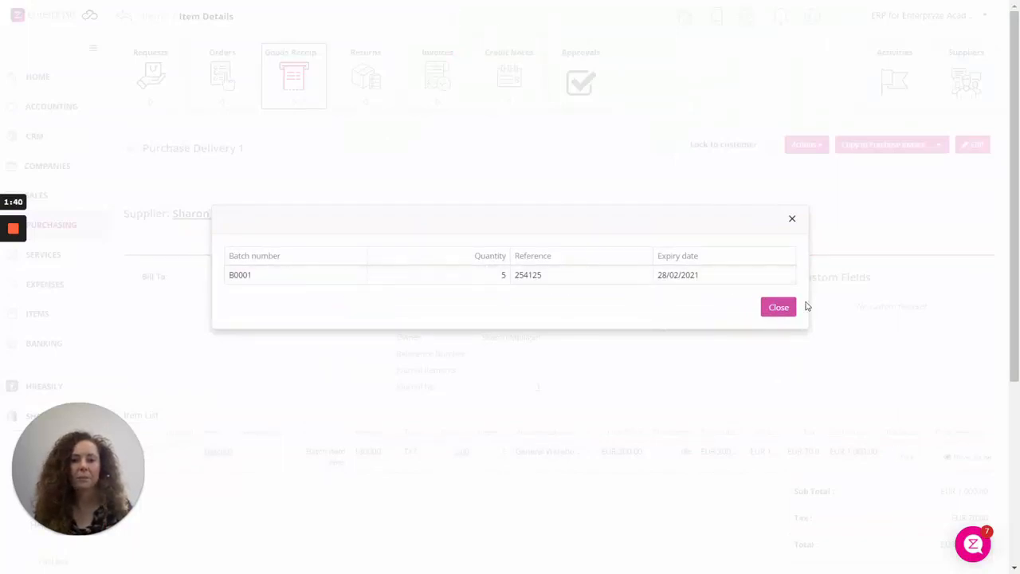
left_click(778, 307)
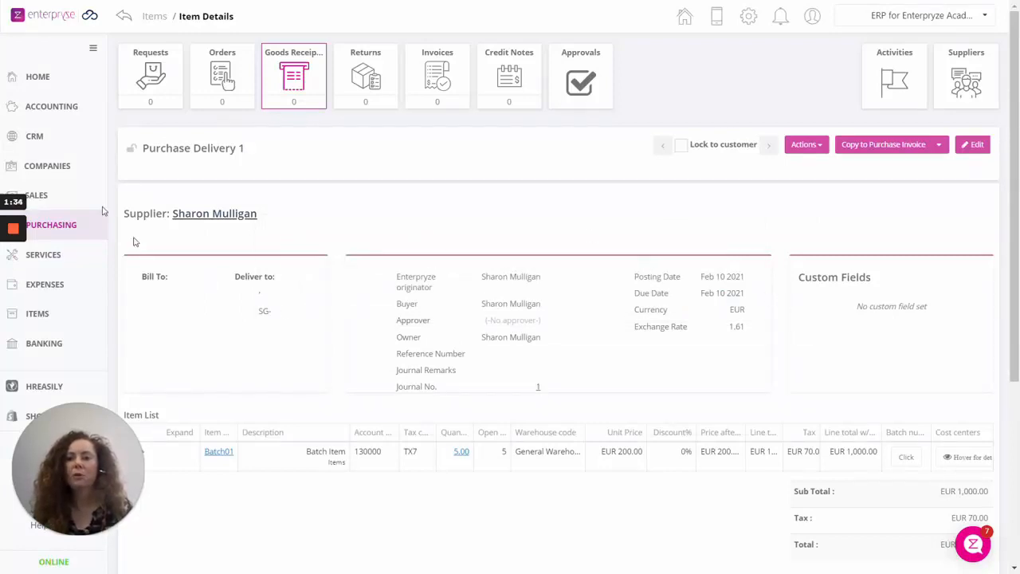
- Open the list of sales deliveries
left_click(50, 205)
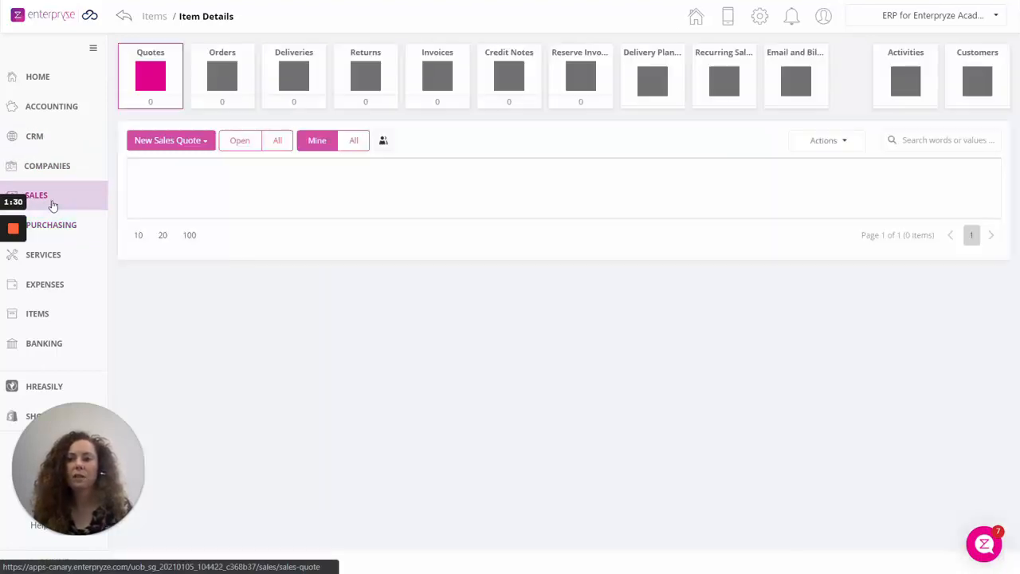
left_click(294, 76)
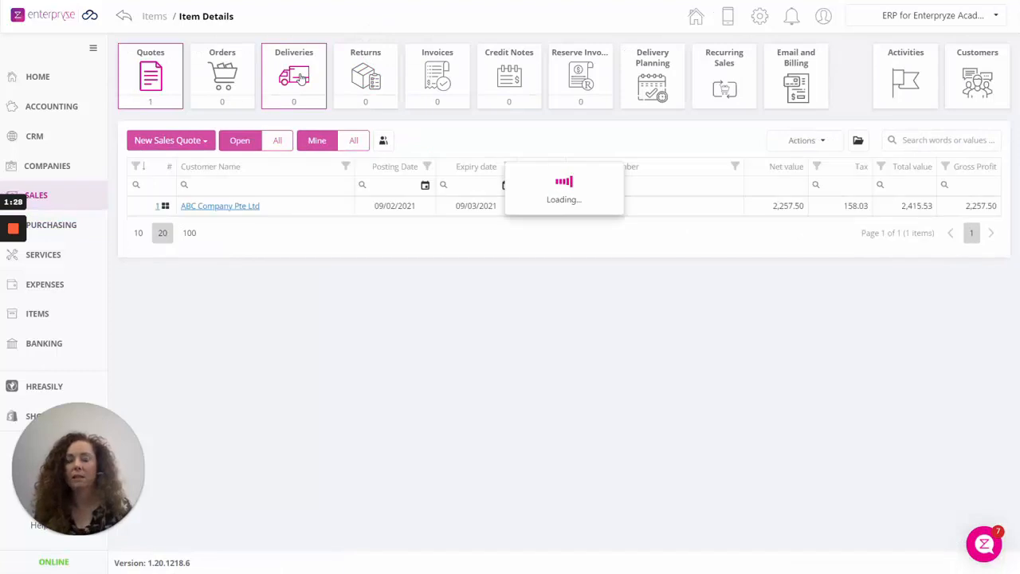
left_click(213, 141)
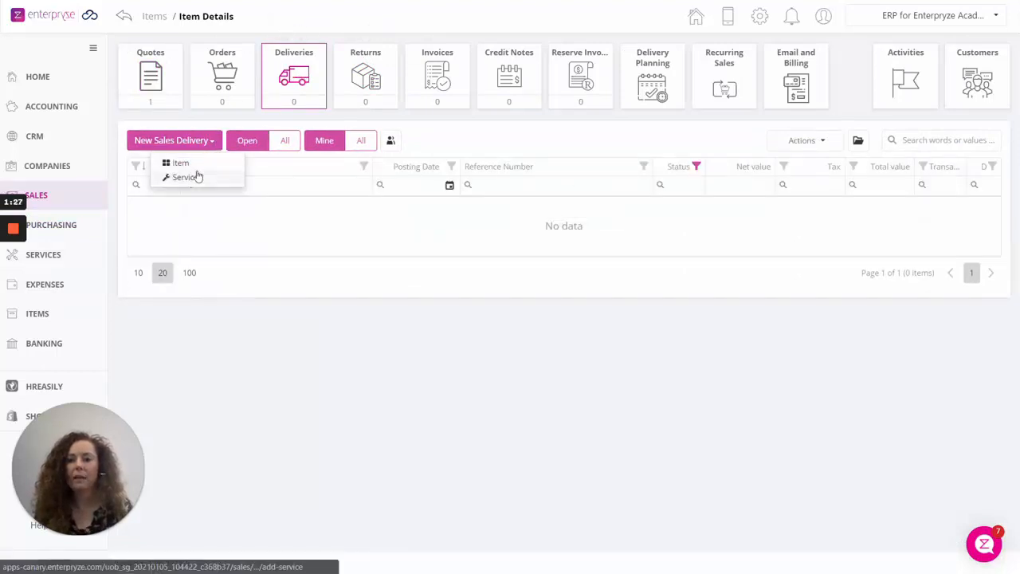
left_click(198, 174)
left_click(294, 96)
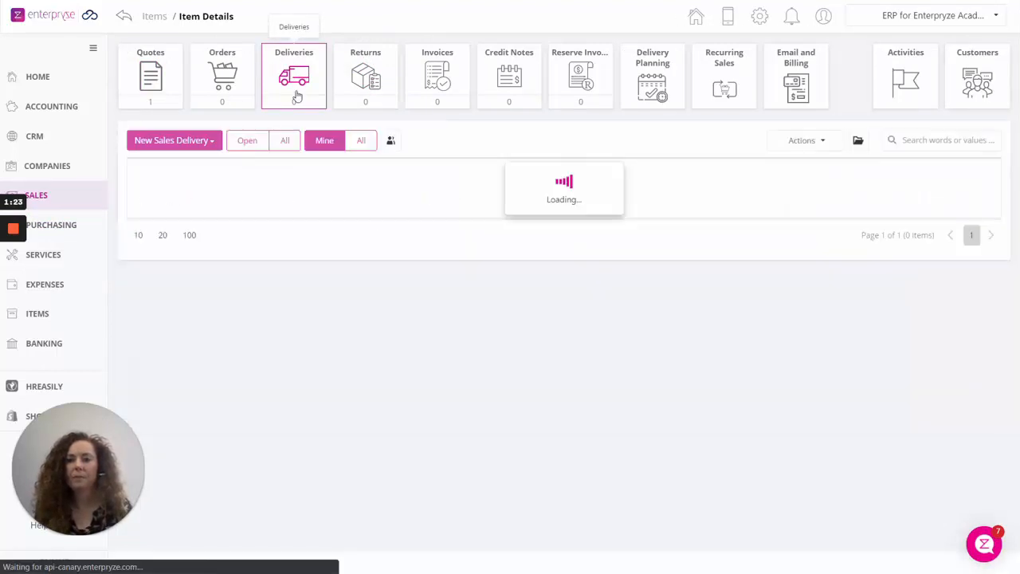
- Create a new item-type sales delivery and select ABC Company as the customer
left_click(212, 141)
left_click(187, 165)
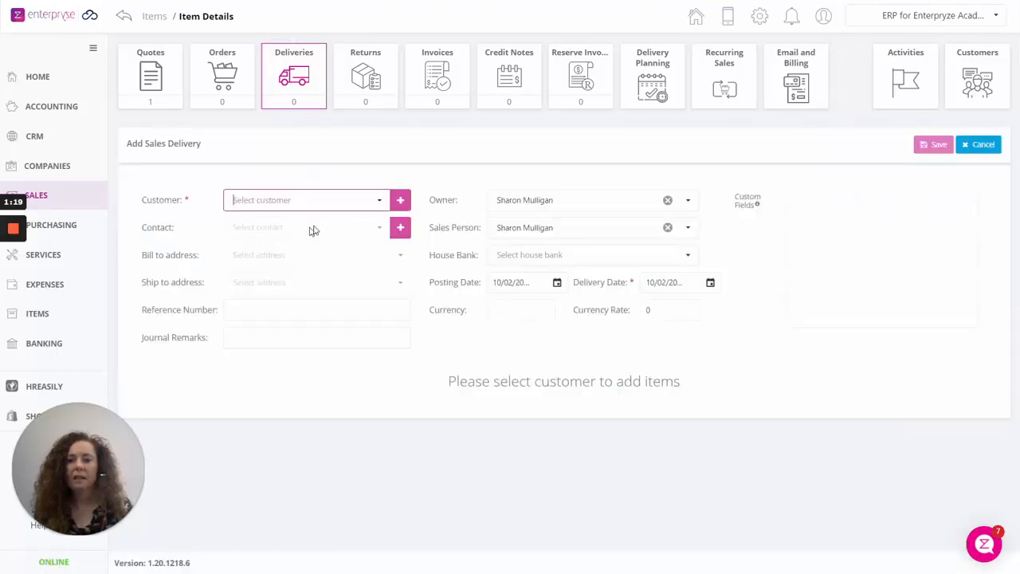
left_click(378, 200)
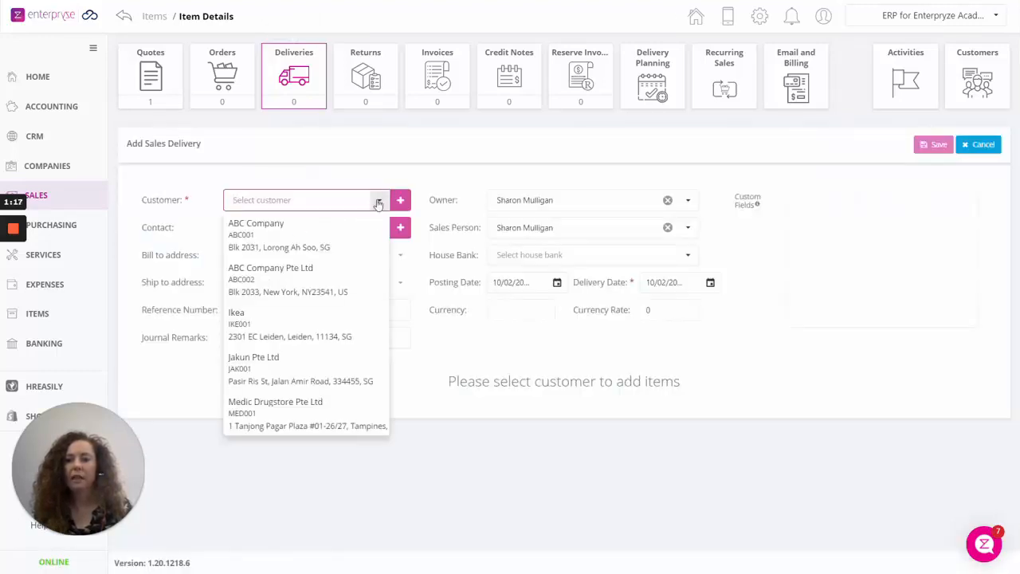
left_click(292, 244)
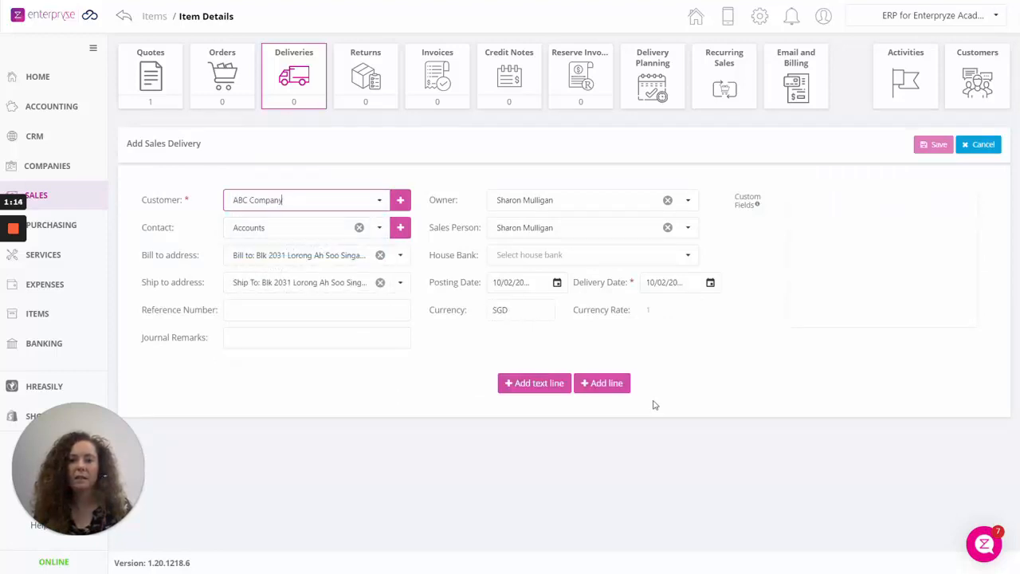
- Add a line for item Batch01 to the sales delivery with a quantity of 2 from the General Warehouse
left_click(610, 385)
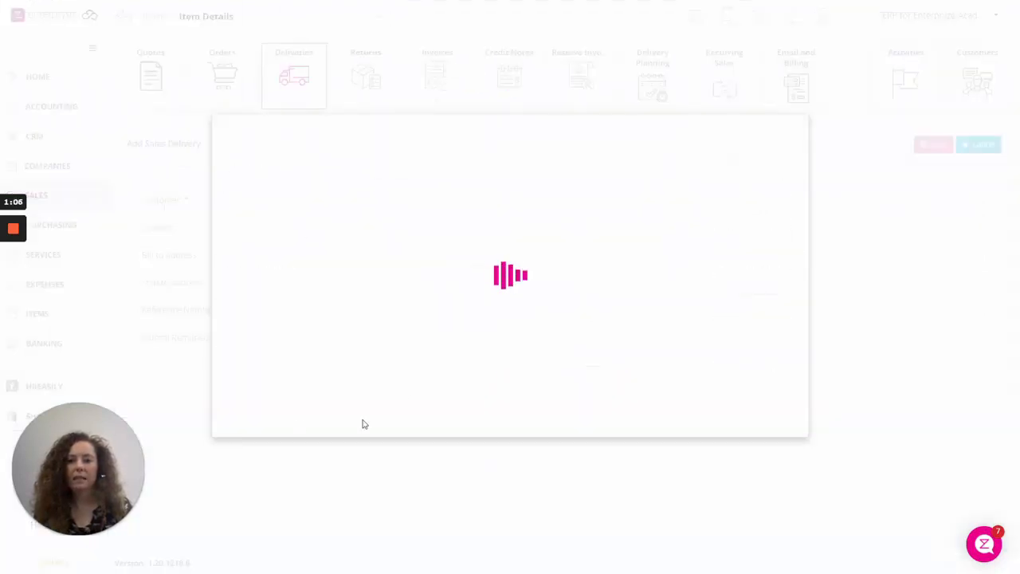
left_click(486, 208)
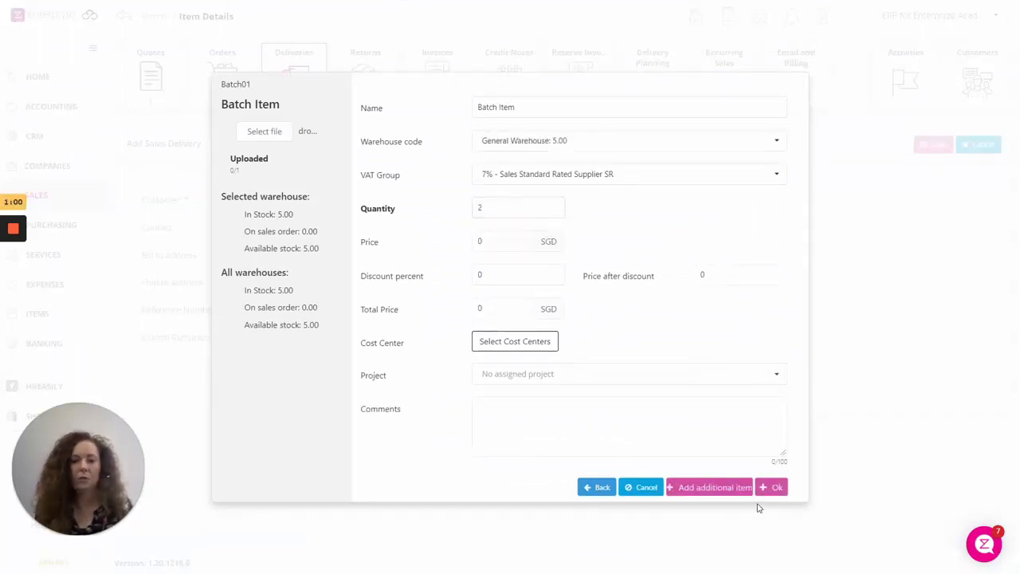
left_click(773, 487)
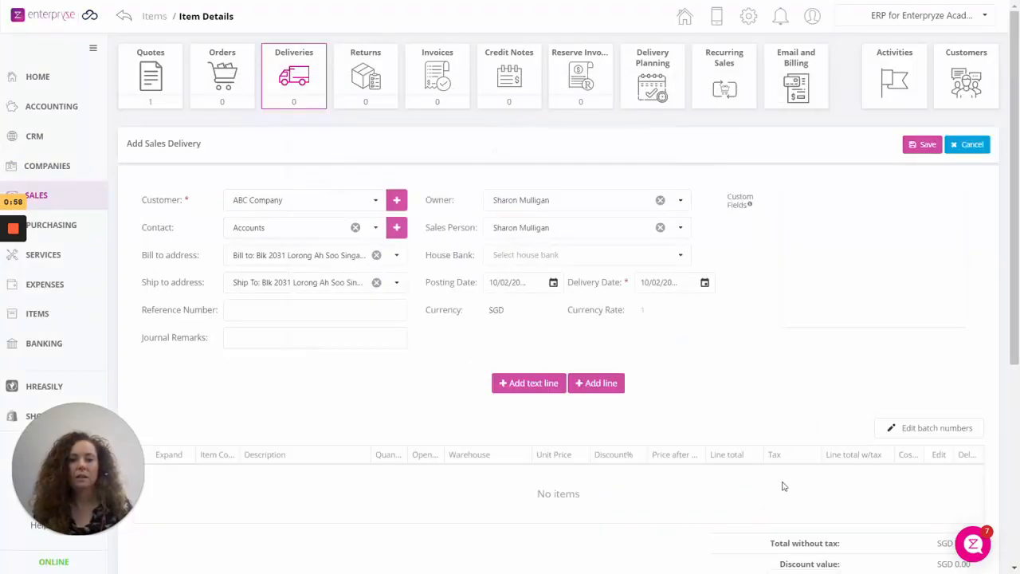
- Allocate 2 units of batch B0001 to the Batch01 delivery line and close the batch selection dialog
left_click(920, 430)
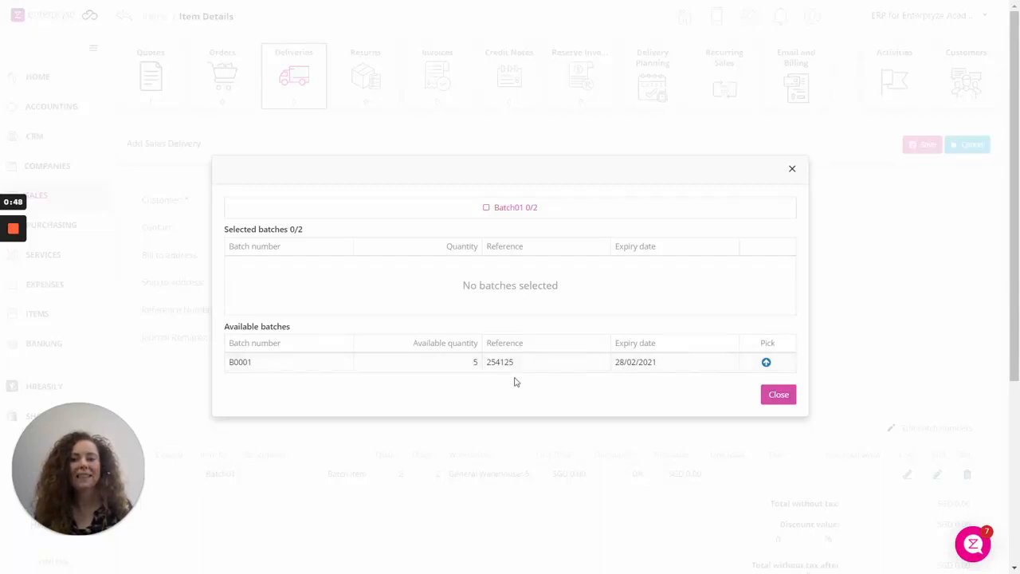
left_click(766, 363)
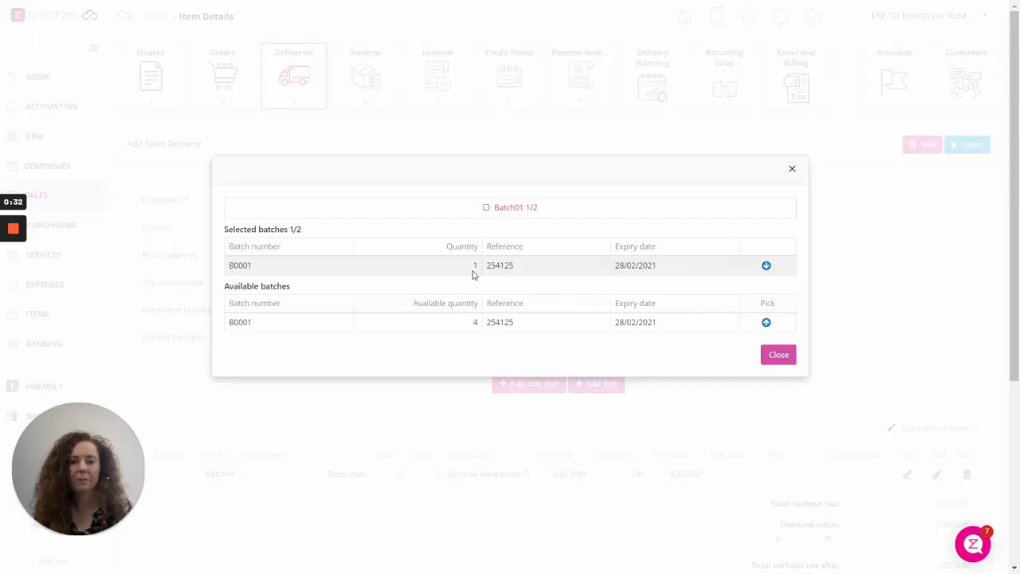
left_click(766, 323)
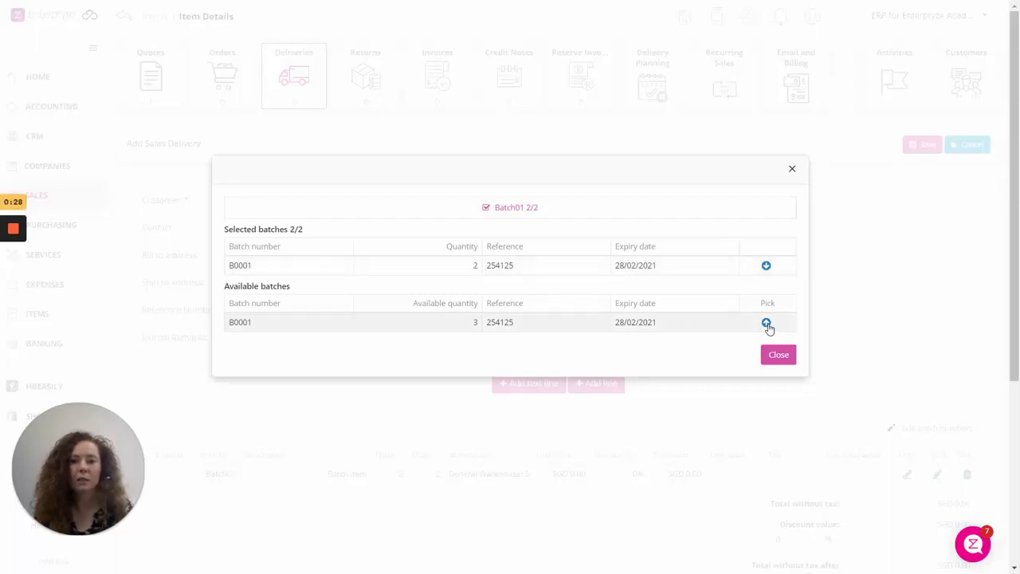
left_click(473, 269)
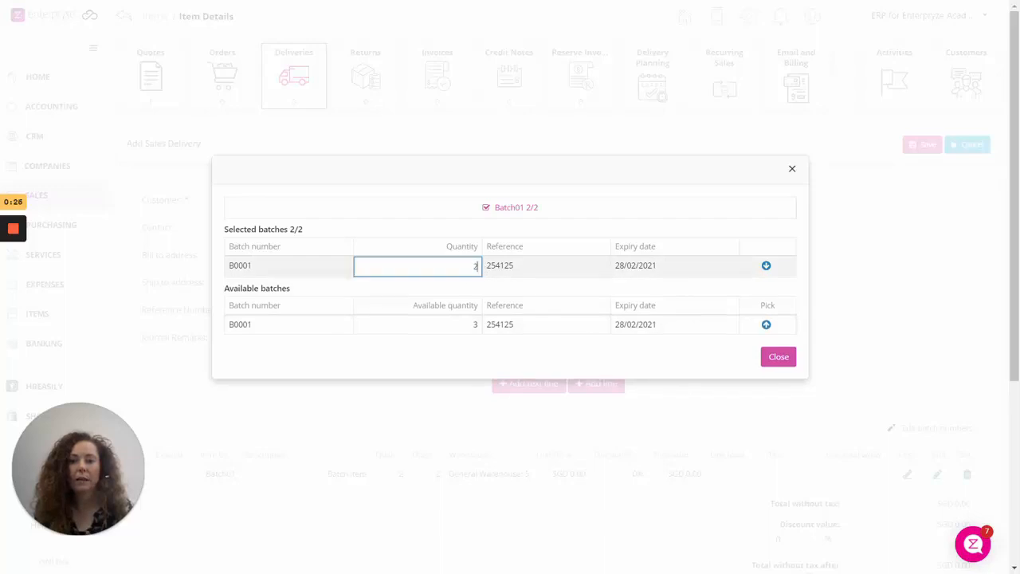
left_click(462, 225)
left_click(780, 363)
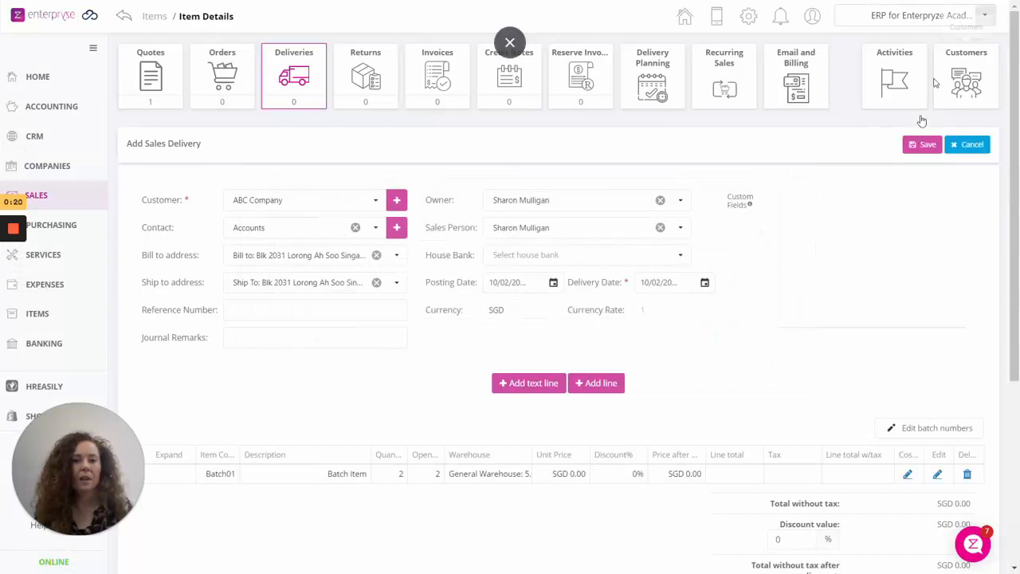
- Save the sales delivery without emailing it and review the batch details recorded on its Batch01 line
left_click(926, 143)
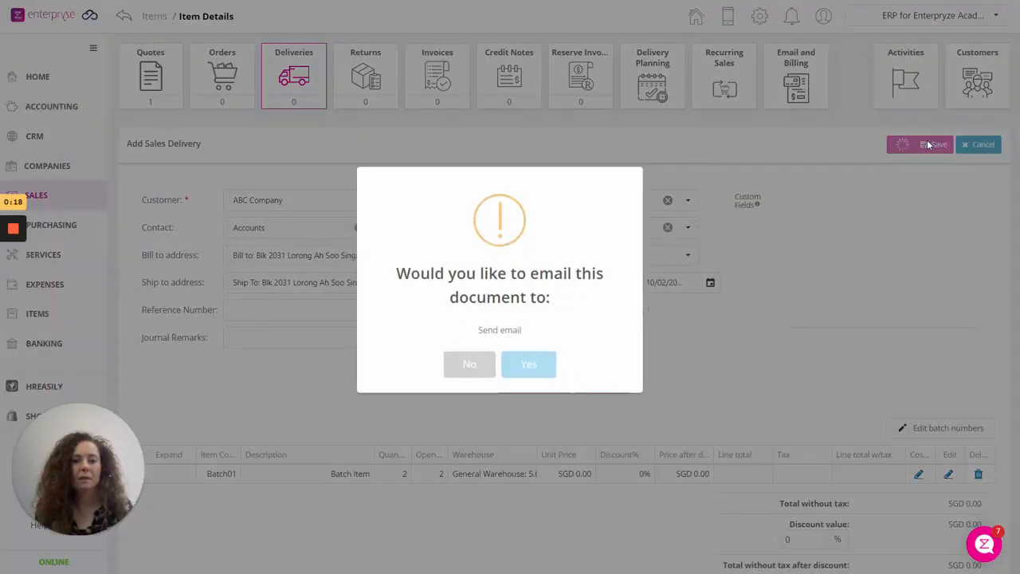
left_click(474, 365)
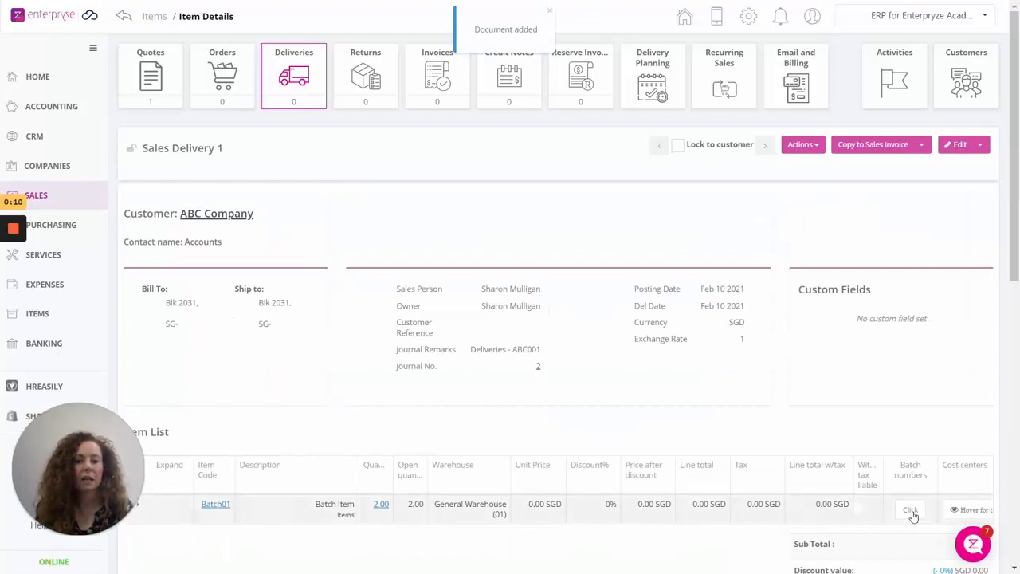
left_click(910, 510)
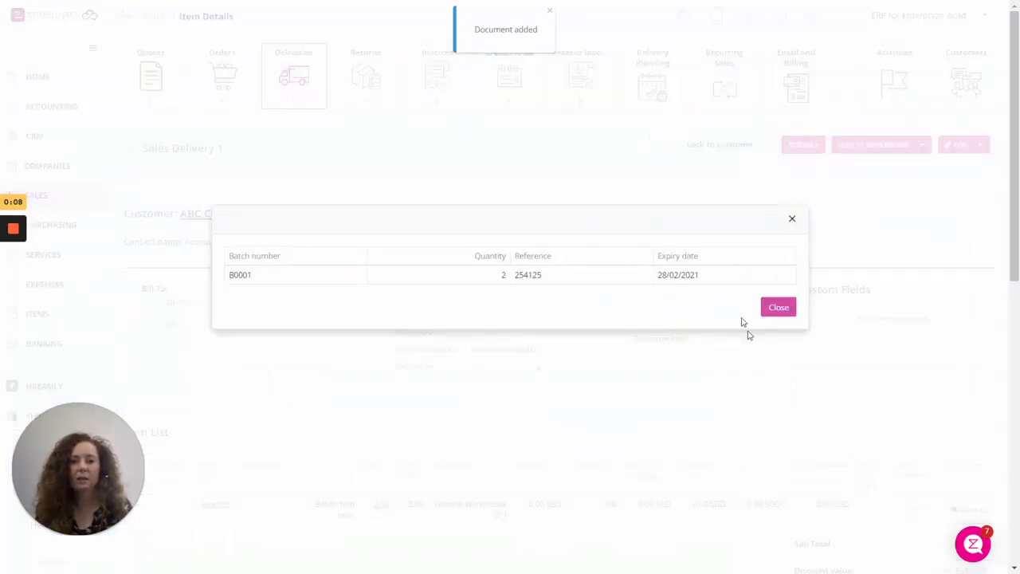
left_click(778, 307)
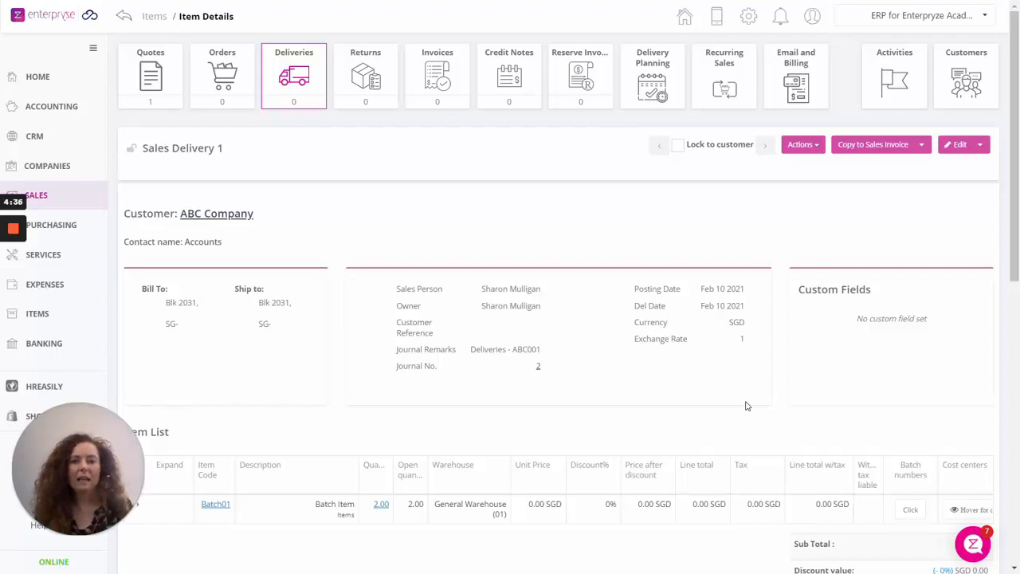
- Open the support chat and look through its messaging, article search and Help Centre options
left_click(974, 544)
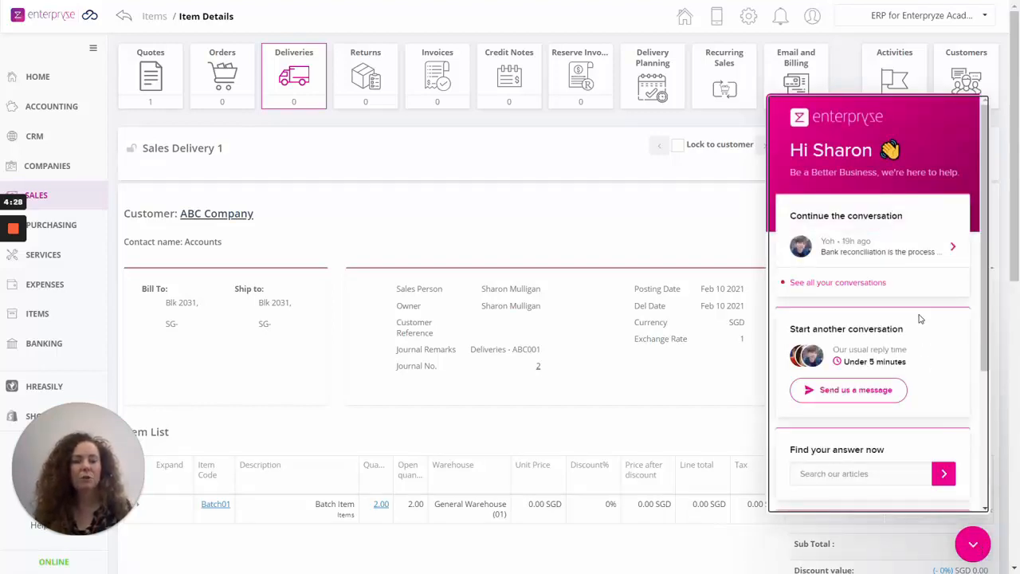
scroll(920, 319, "down", 3)
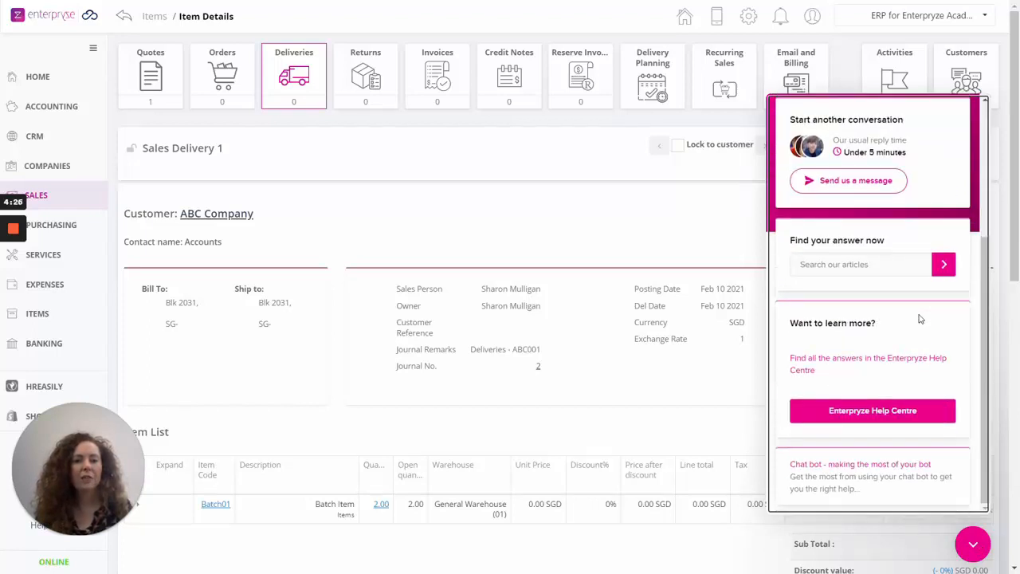